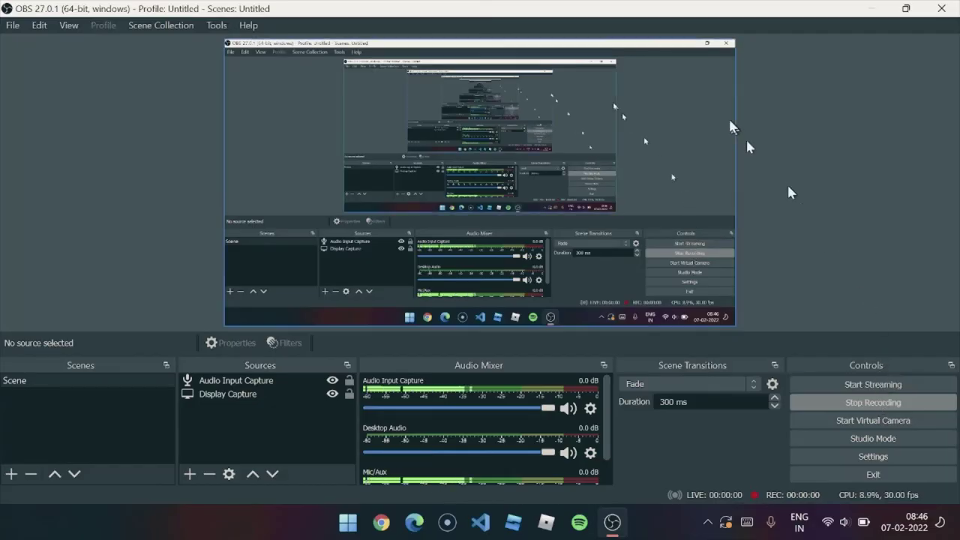
Minimize the recording OBS Studio window to reveal the Windows desktop.
{"action": "left_click", "coordinate": [874, 17]}
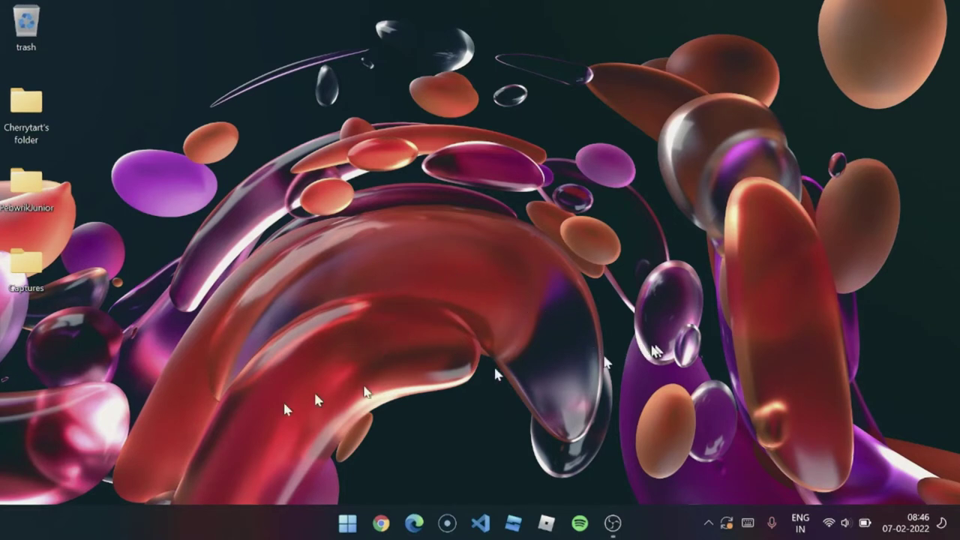
Drag across the empty Windows desktop twice.
{"action": "left_click_drag", "start_coordinate": [600, 375], "coordinate": [536, 289]}
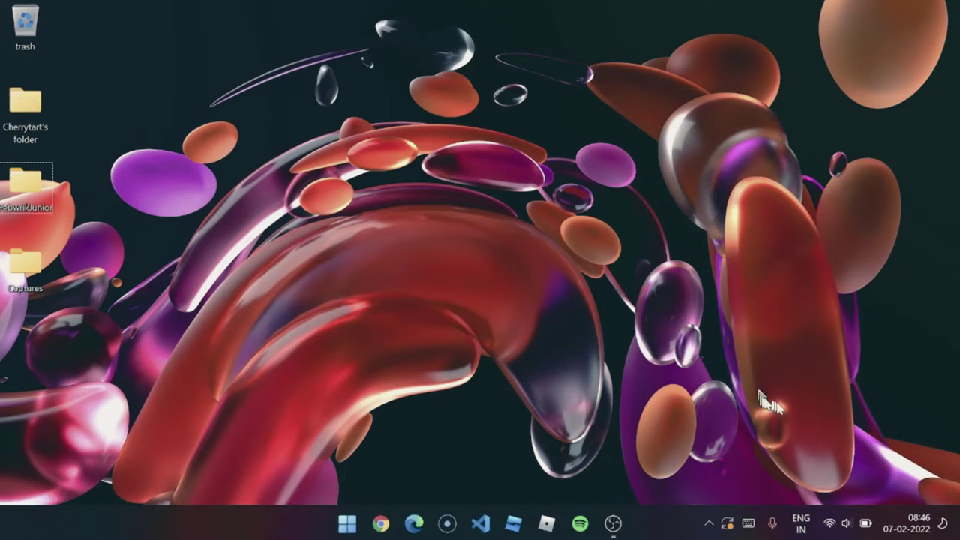
{"action": "left_click_drag", "start_coordinate": [885, 486], "coordinate": [660, 143]}
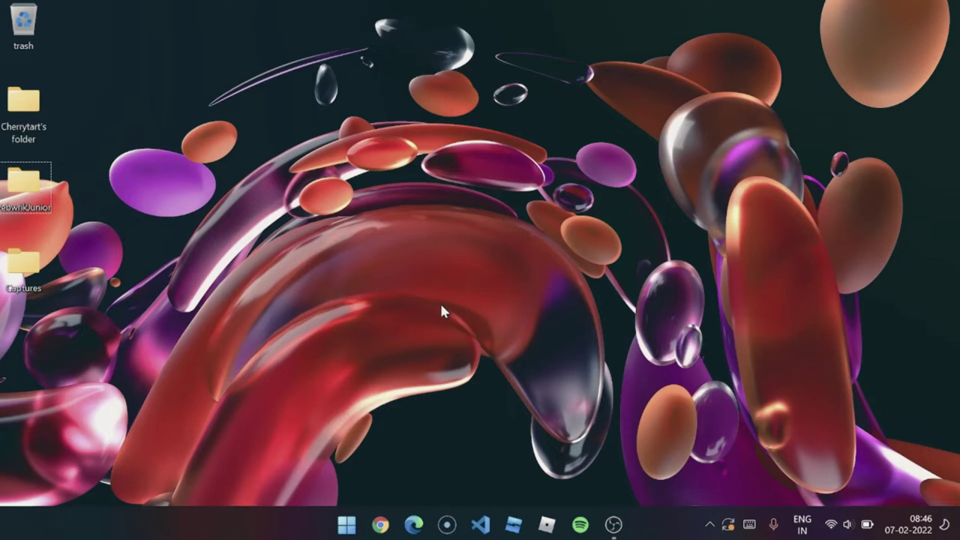
Search the Start menu for 'mouse settings' and open the Bluetooth & devices › Mouse page.
{"action": "left_click", "coordinate": [346, 527]}
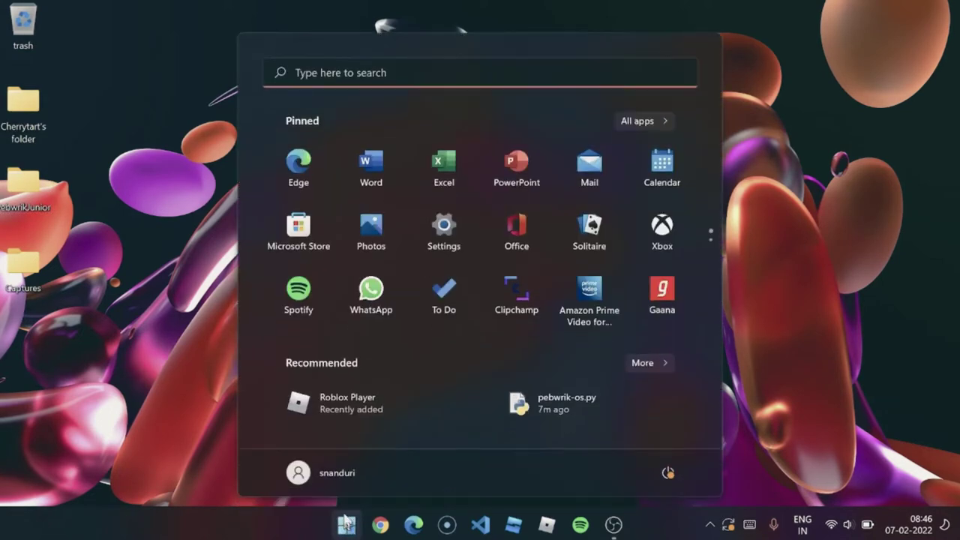
{"action": "left_click", "coordinate": [416, 75]}
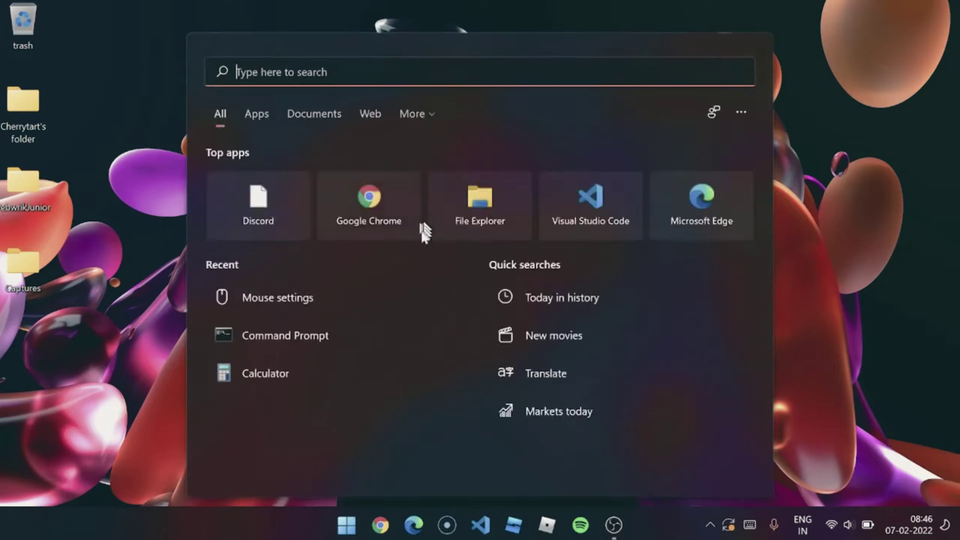
{"action": "type", "text": "mo"}
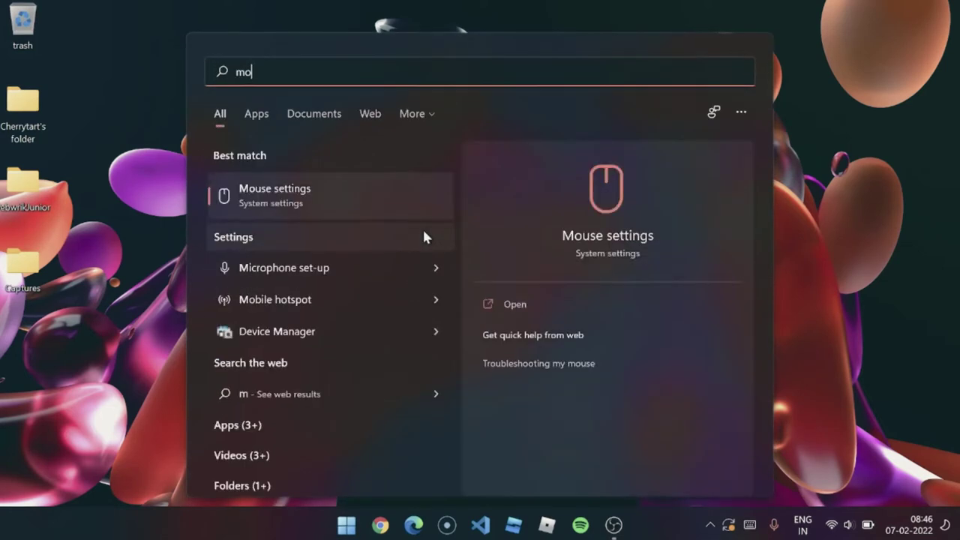
{"action": "type", "text": "use settings"}
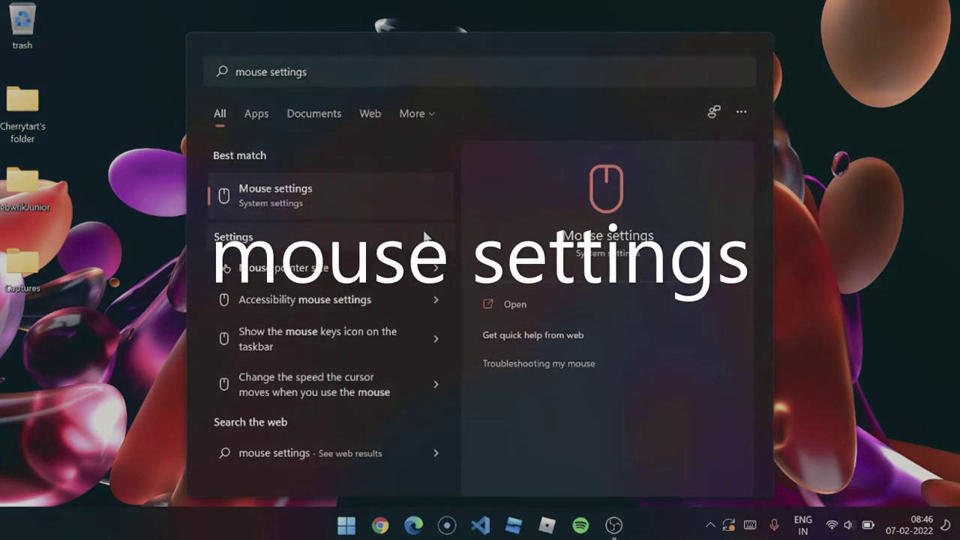
{"action": "key", "text": "Return"}
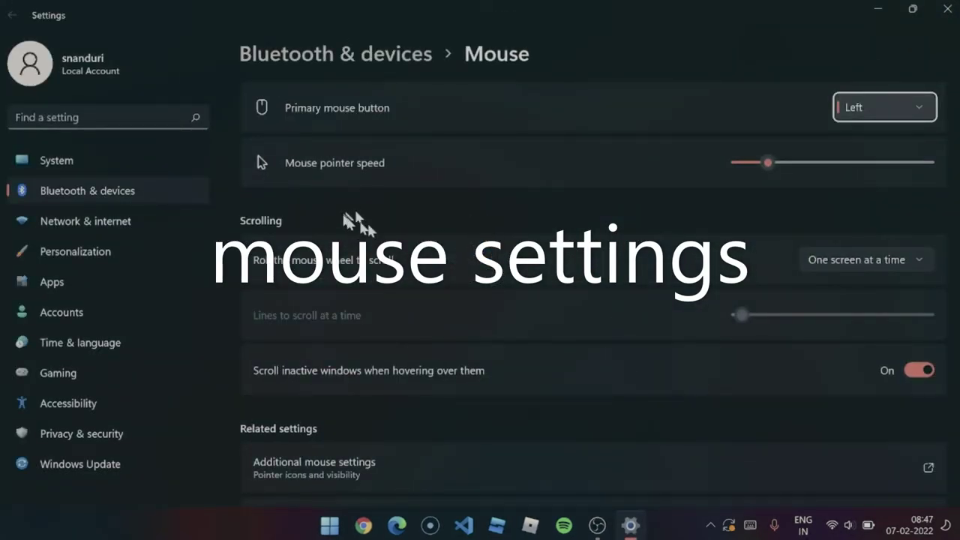
Scroll the Mouse page down to the Related settings section.
{"action": "scroll", "coordinate": [360, 221], "scroll_direction": "down", "scroll_amount": 2}
{"action": "scroll", "coordinate": [444, 249], "scroll_direction": "up", "scroll_amount": 2}
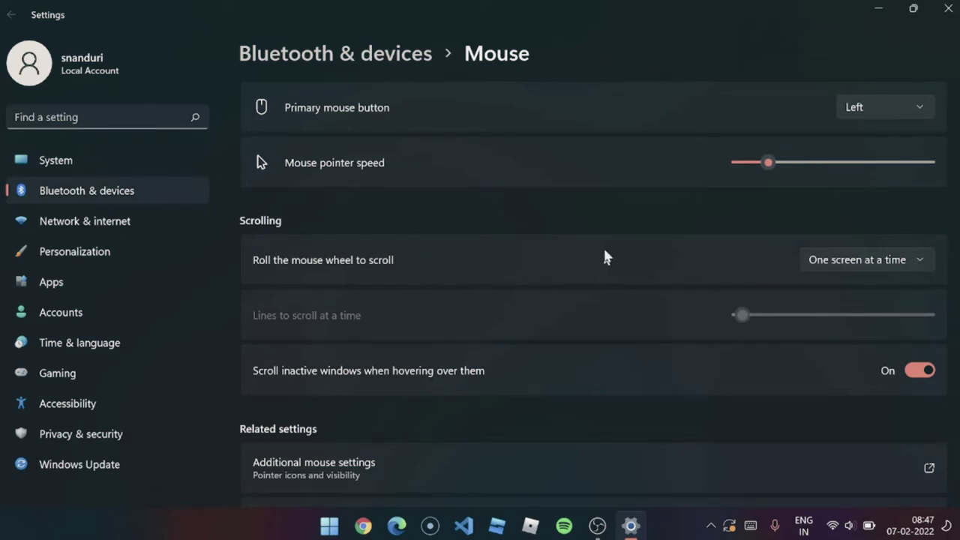
{"action": "scroll", "coordinate": [594, 261], "scroll_direction": "down", "scroll_amount": 1}
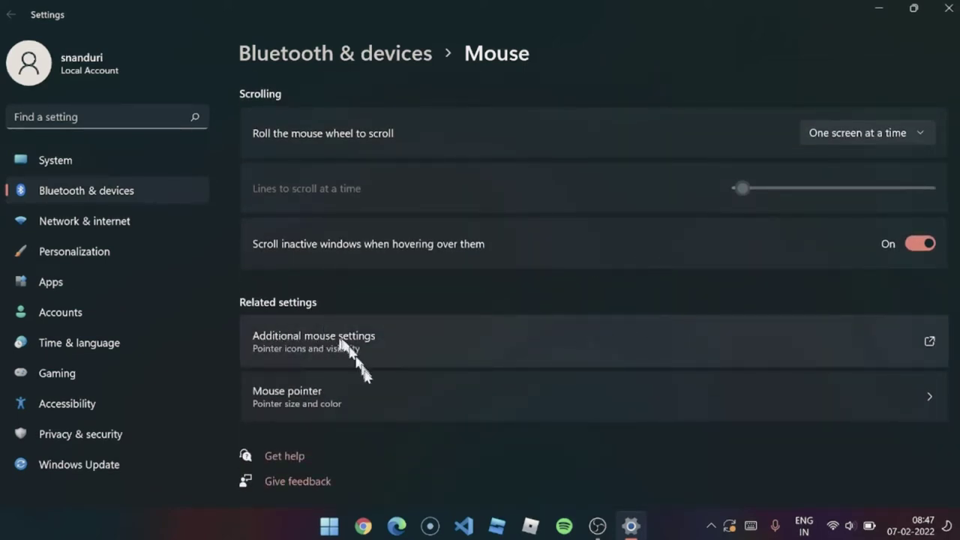
Open the pointer size and color settings and choose the custom coloured pointer style.
{"action": "left_click", "coordinate": [447, 404]}
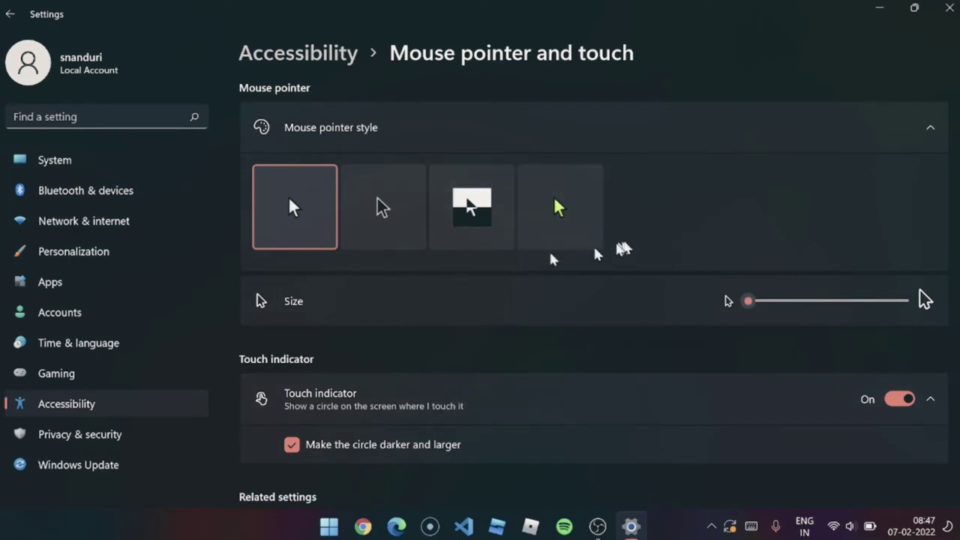
{"action": "scroll", "coordinate": [540, 309], "scroll_direction": "down", "scroll_amount": 3}
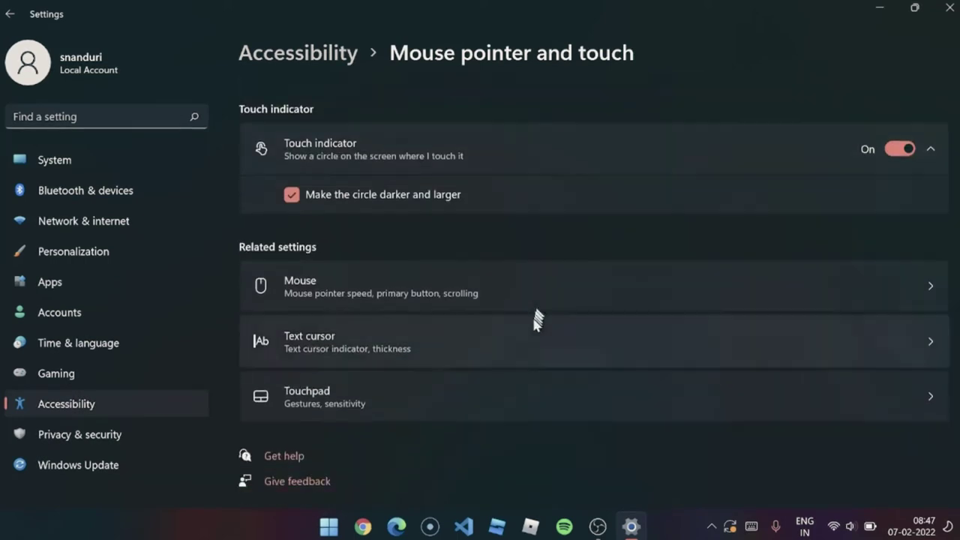
{"action": "scroll", "coordinate": [534, 325], "scroll_direction": "up", "scroll_amount": 3}
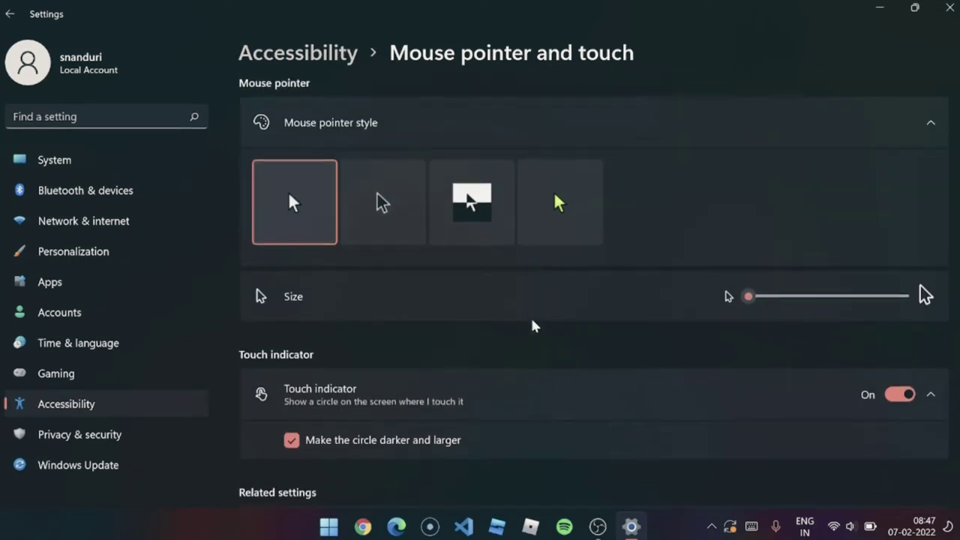
{"action": "left_click", "coordinate": [564, 236]}
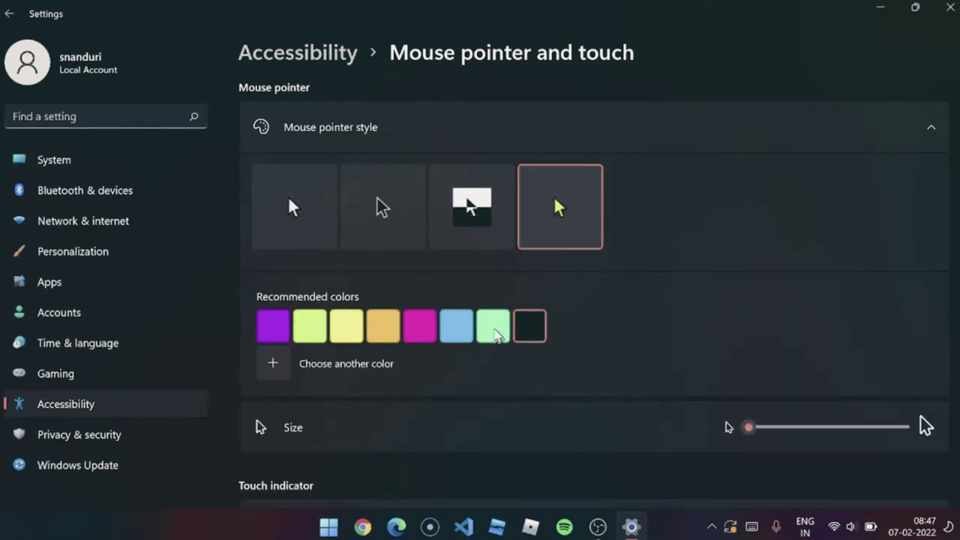
Set the custom pointer colour to black after trying green and turquoise, then return to Mouse.
{"action": "left_click", "coordinate": [491, 330]}
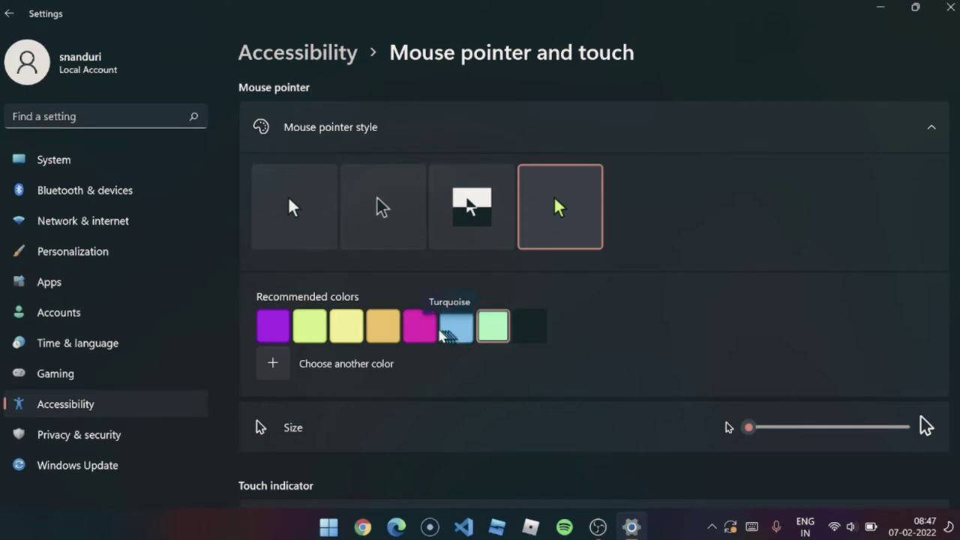
{"action": "left_click", "coordinate": [454, 333]}
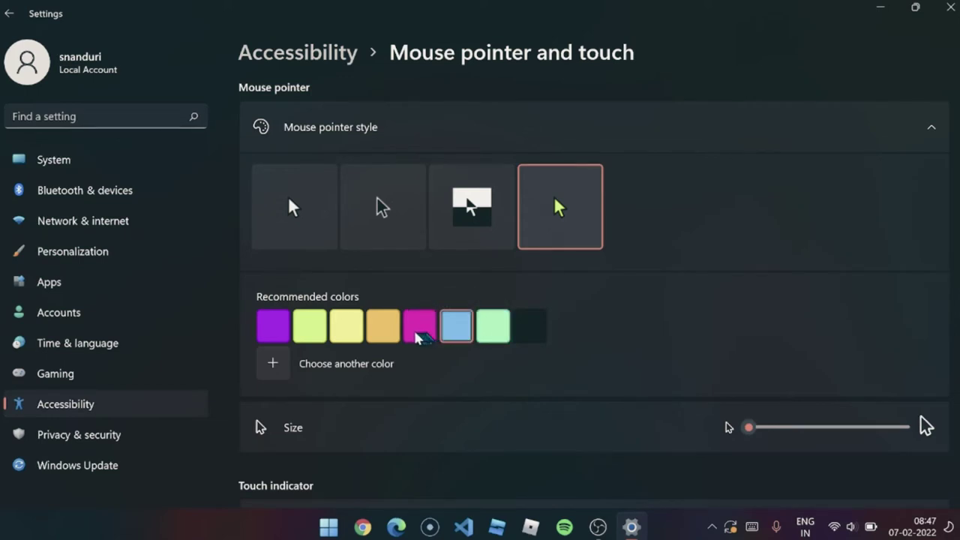
{"action": "left_click", "coordinate": [533, 332]}
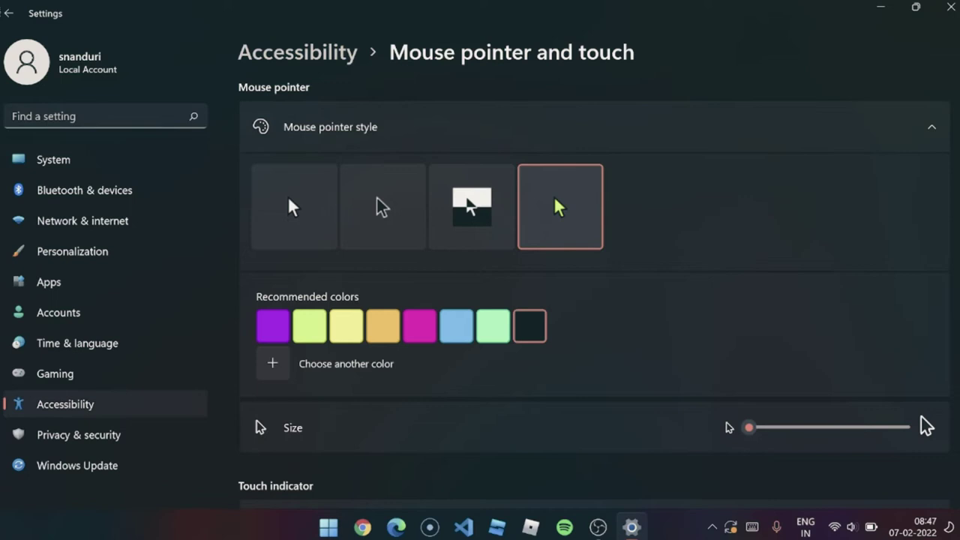
{"action": "left_click", "coordinate": [5, 14]}
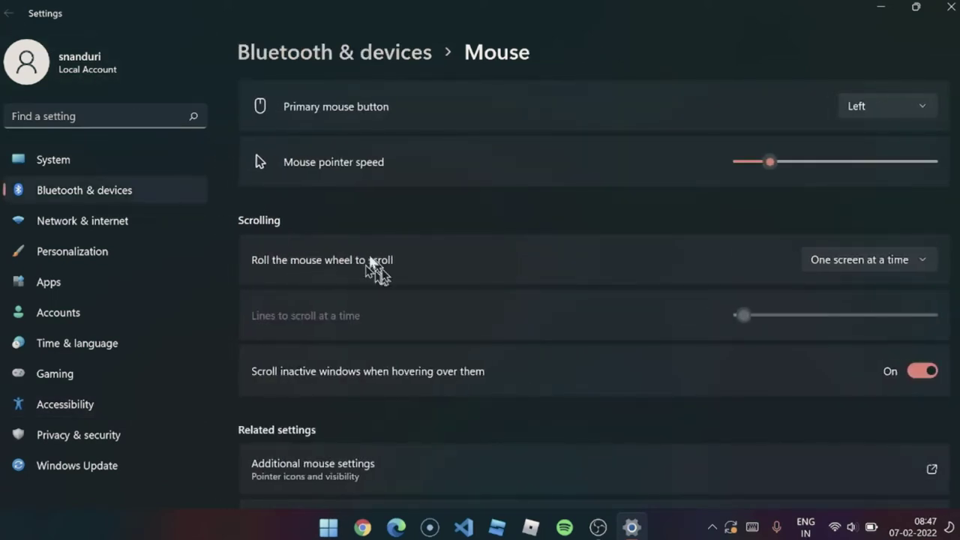
Open Additional mouse settings and move the Mouse Properties dialog to the centre.
{"action": "scroll", "coordinate": [562, 274], "scroll_direction": "down", "scroll_amount": 3}
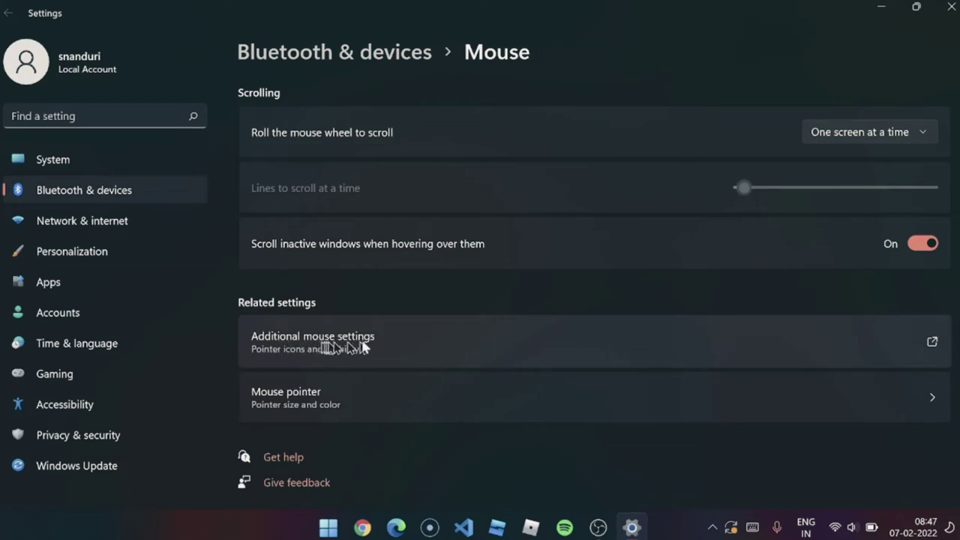
{"action": "left_click", "coordinate": [387, 343]}
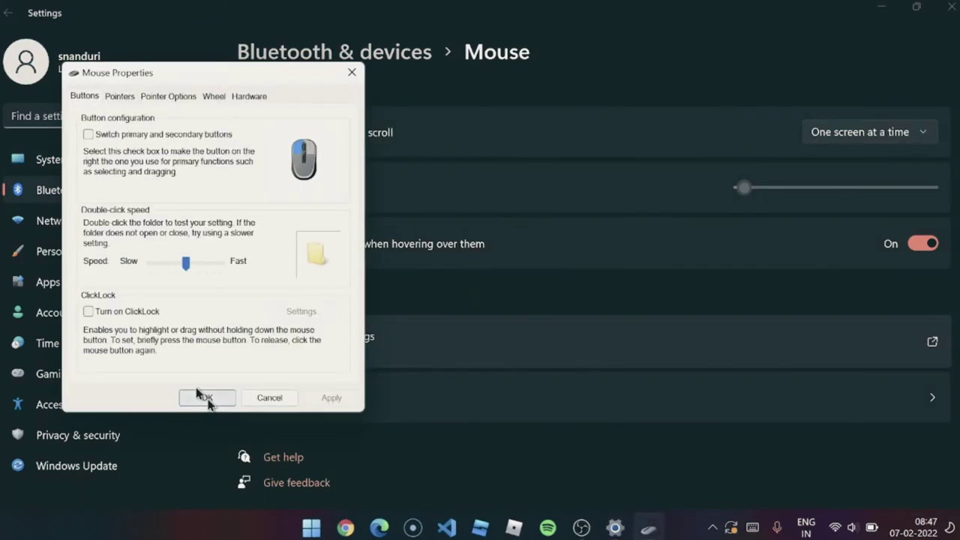
{"action": "left_click_drag", "start_coordinate": [265, 74], "coordinate": [574, 105]}
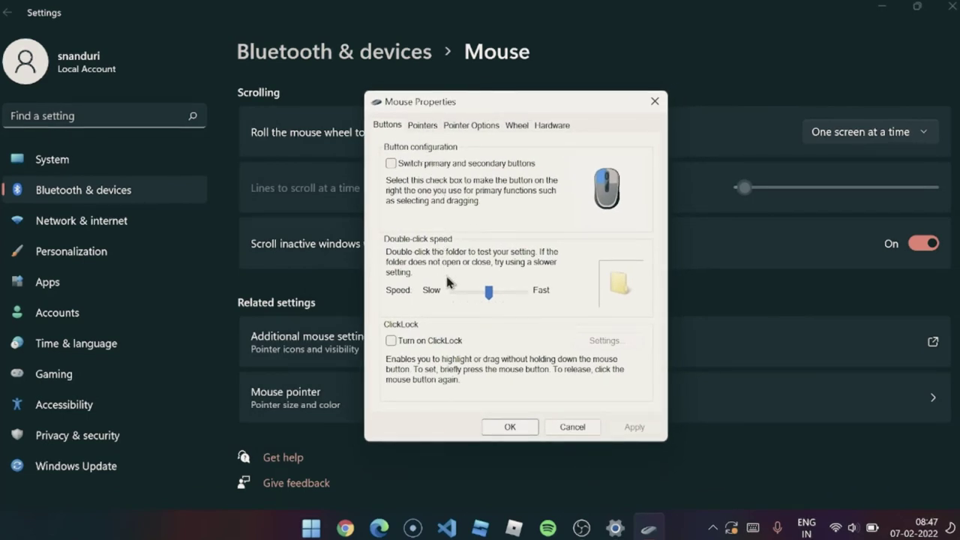
On the Pointer Options tab, toggle Display pointer trails off and on several times.
{"action": "left_click", "coordinate": [473, 125]}
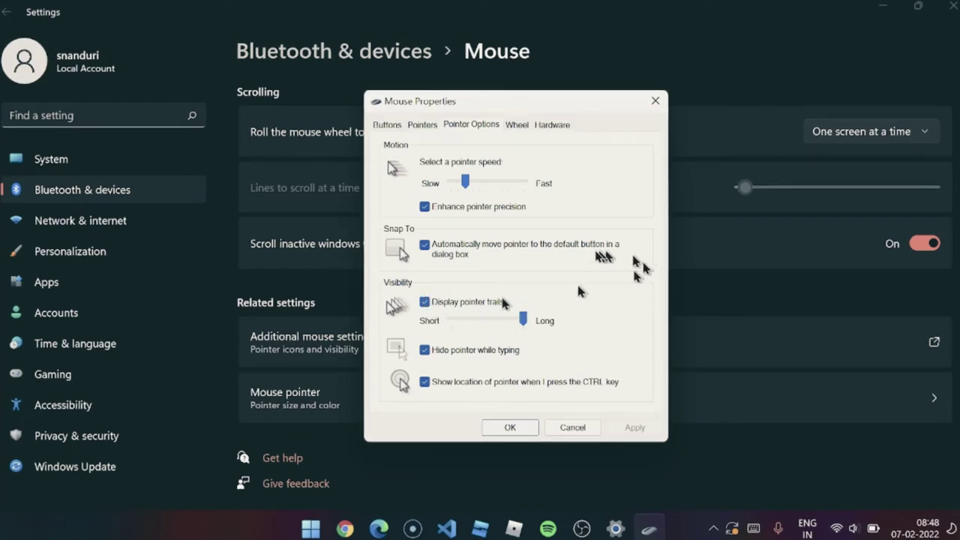
{"action": "left_click", "coordinate": [424, 303]}
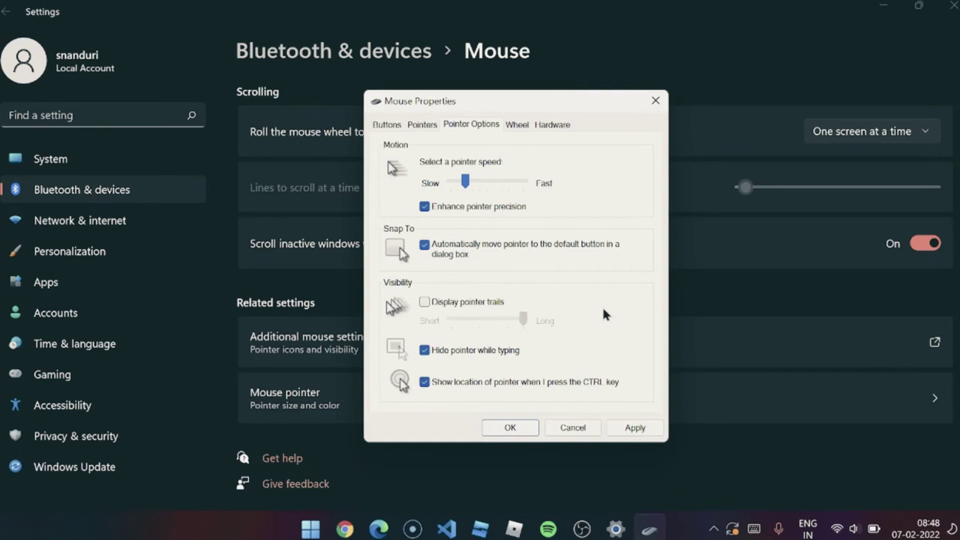
{"action": "key", "text": "space"}
{"action": "left_click", "coordinate": [425, 302]}
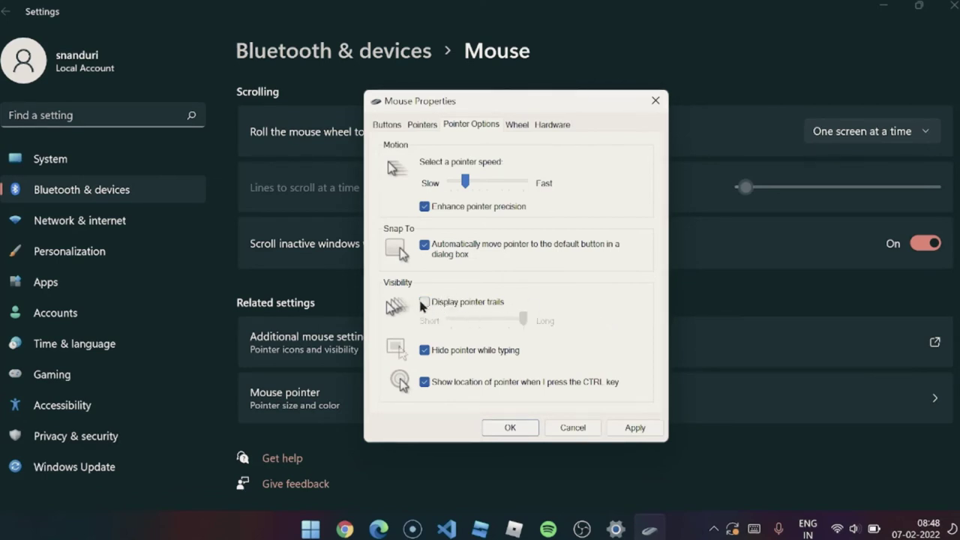
{"action": "left_click", "coordinate": [425, 302]}
Adjust the trail length slider, uncheck Display pointer trails, apply, and close Mouse Properties.
{"action": "left_click_drag", "start_coordinate": [522, 319], "coordinate": [440, 300]}
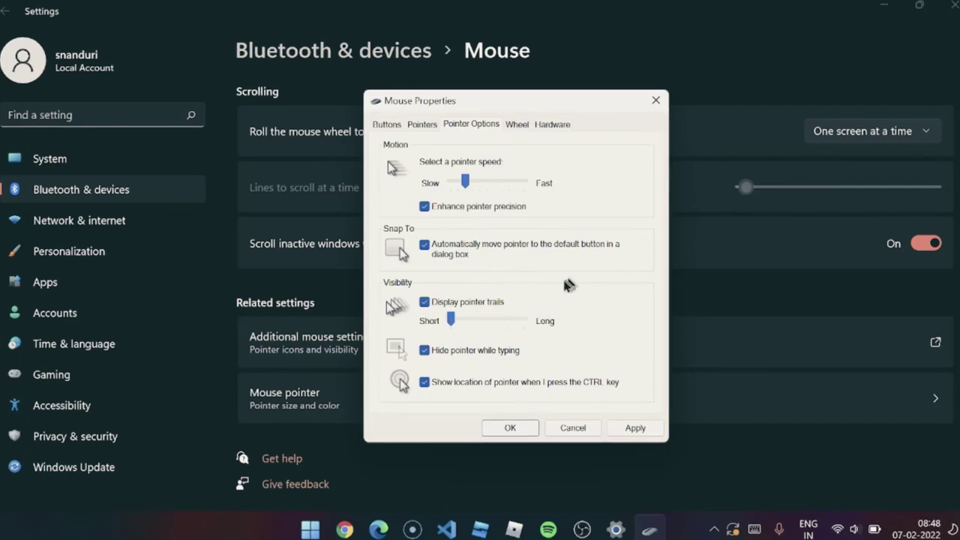
{"action": "left_click_drag", "start_coordinate": [494, 321], "coordinate": [546, 321]}
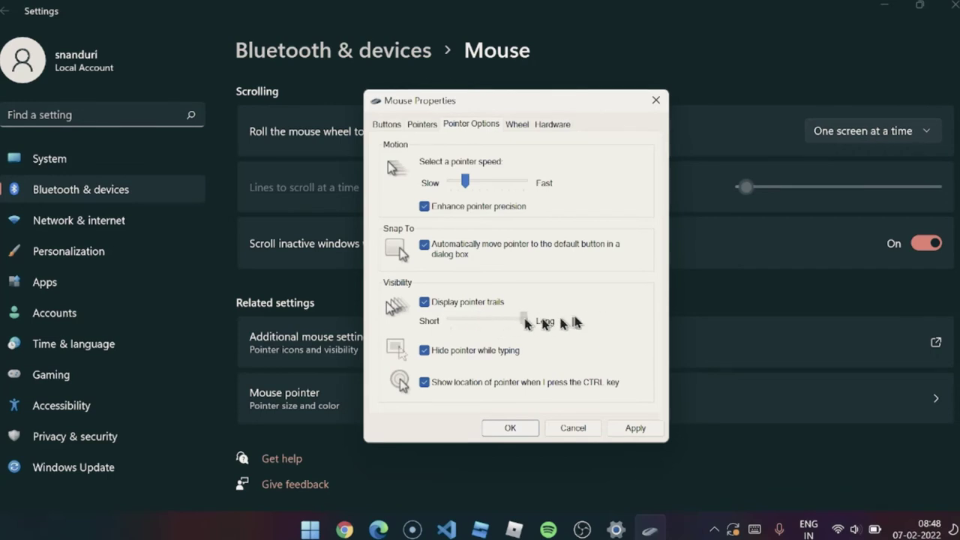
{"action": "left_click", "coordinate": [424, 302]}
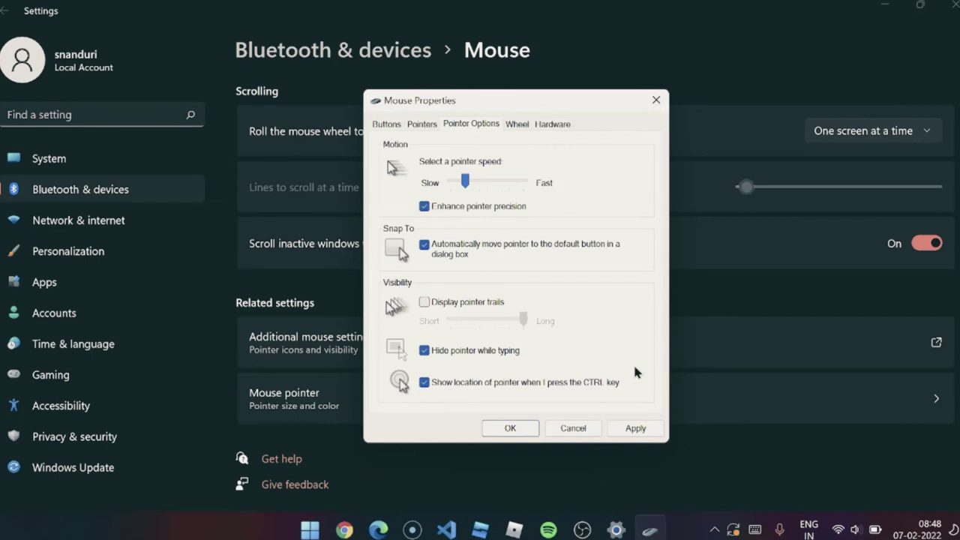
{"action": "left_click", "coordinate": [636, 428]}
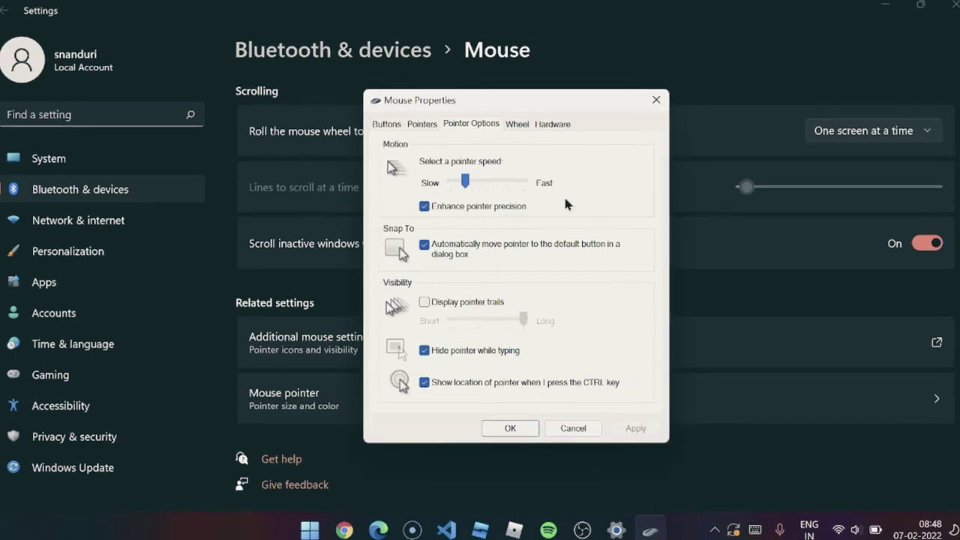
{"action": "left_click", "coordinate": [655, 99]}
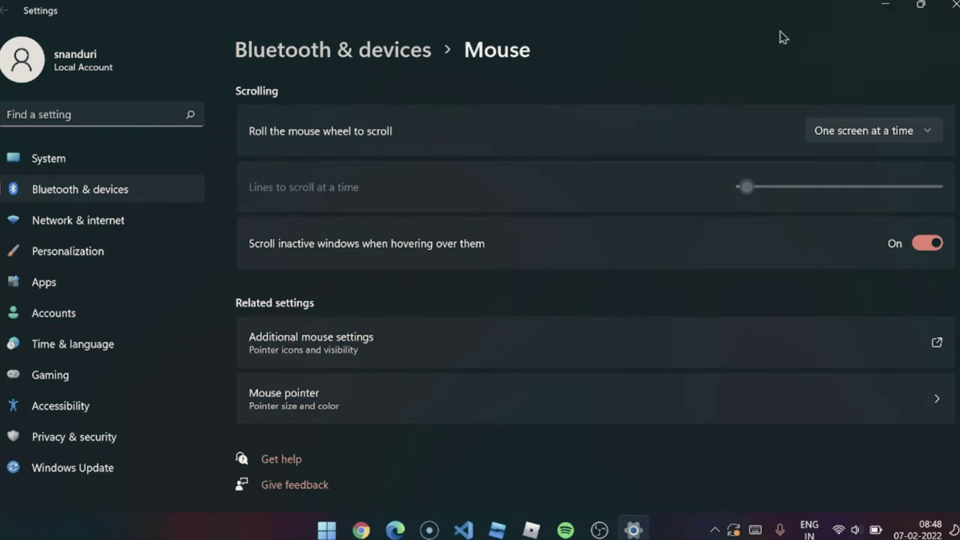
Minimize and restore Settings, scroll the Mouse page, then close the Settings window.
{"action": "left_click", "coordinate": [885, 5]}
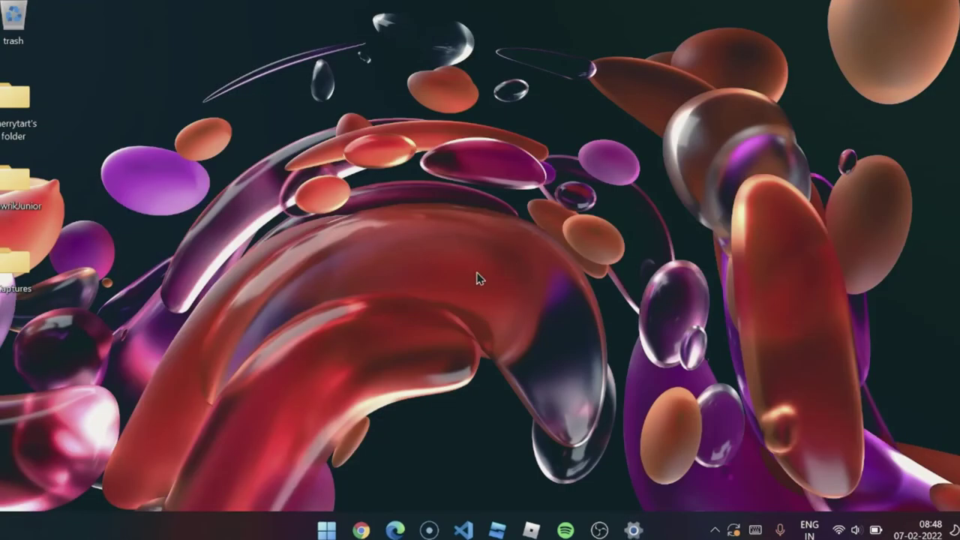
{"action": "left_click", "coordinate": [634, 528]}
{"action": "scroll", "coordinate": [600, 420], "scroll_direction": "up", "scroll_amount": 2}
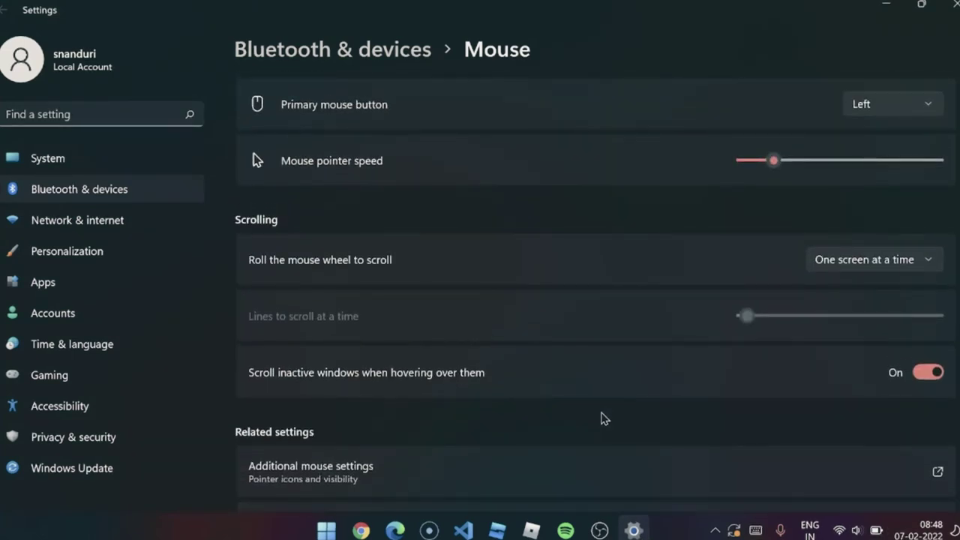
{"action": "scroll", "coordinate": [608, 417], "scroll_direction": "down", "scroll_amount": 2}
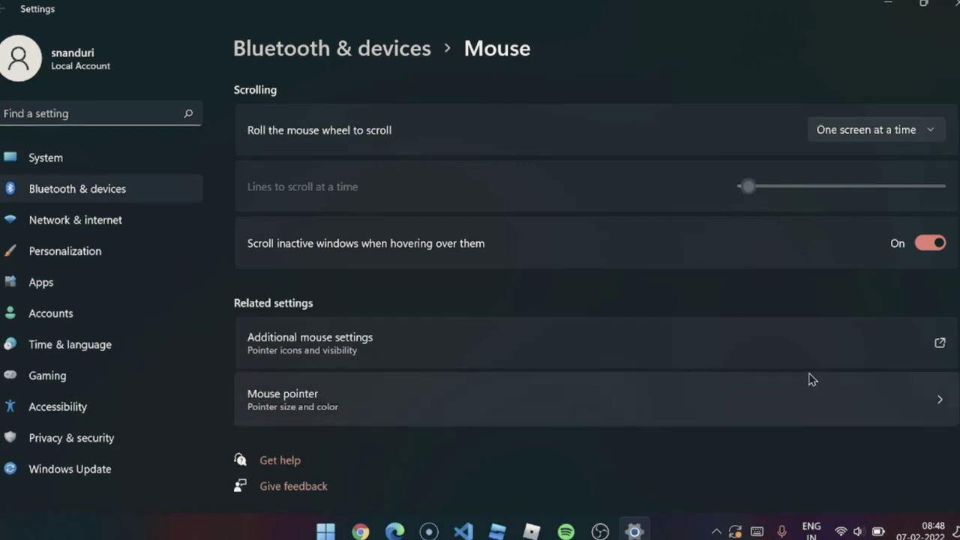
{"action": "left_click", "coordinate": [951, 5]}
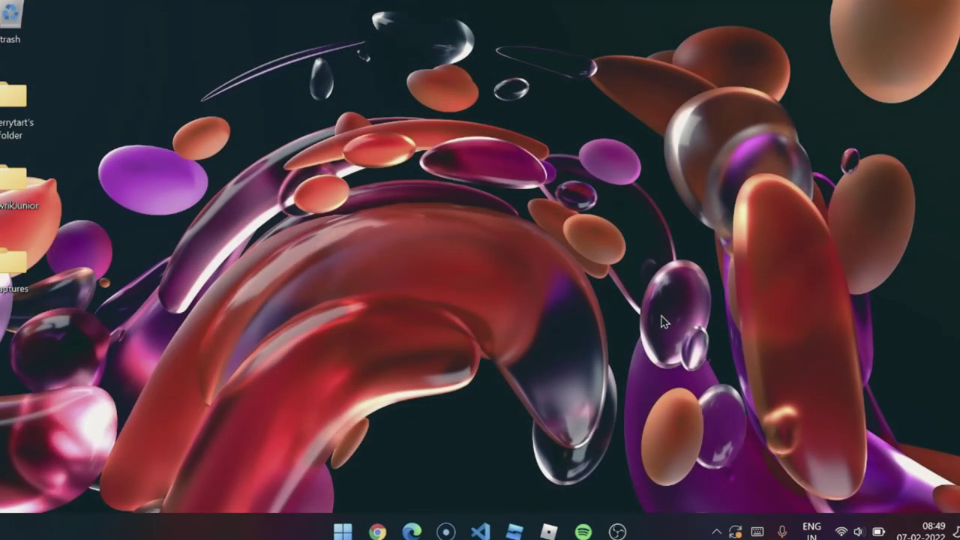